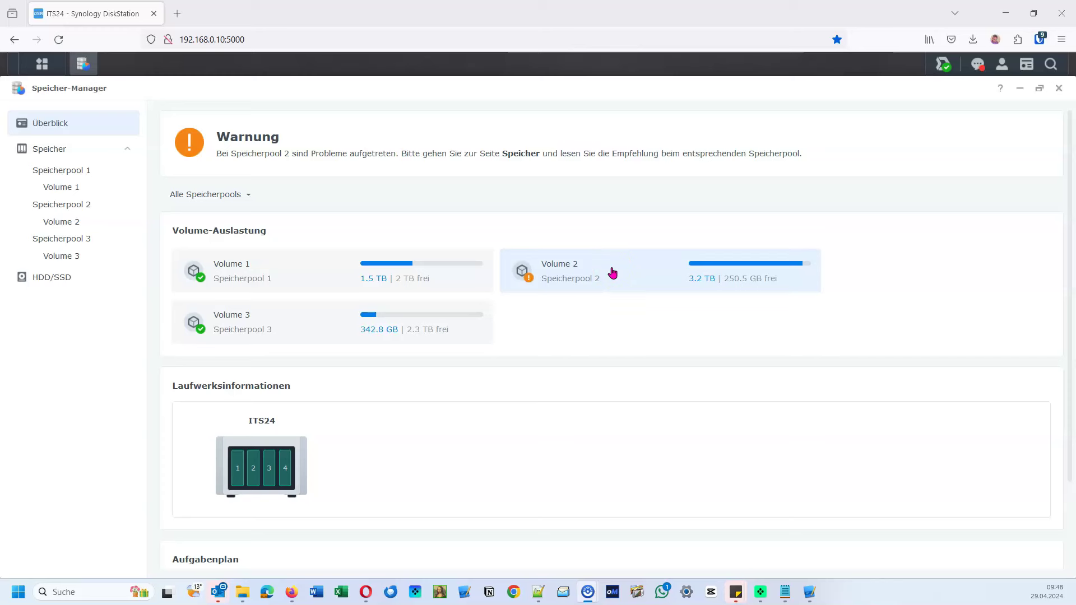
Check the used and free space of Volume 2, open its storage details and review the Speicherpool 2 warning against Volume 1's free space.
mouse_move(746, 287)
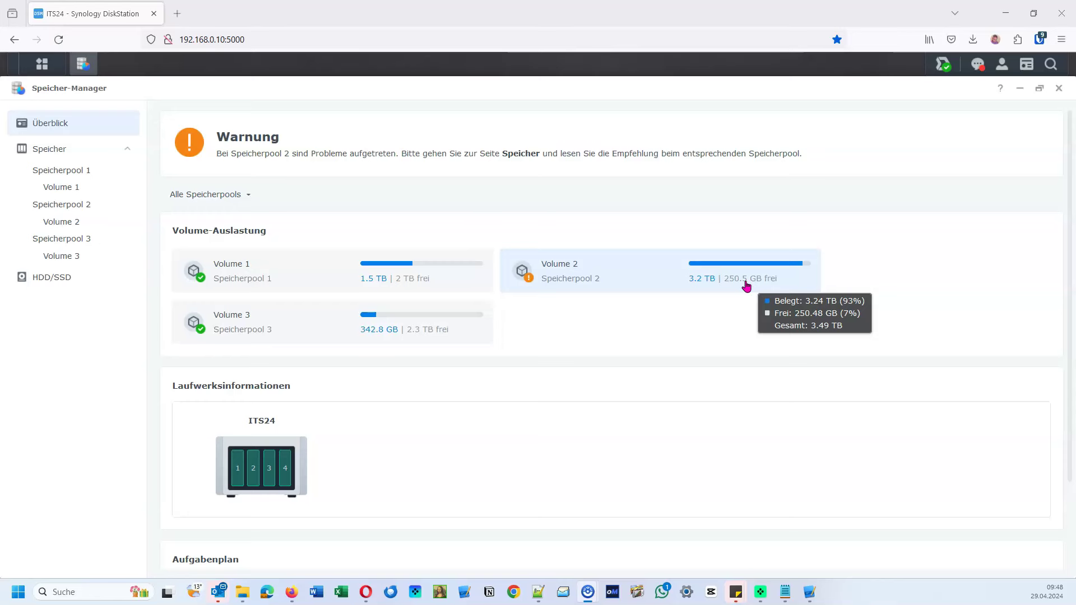
click(621, 283)
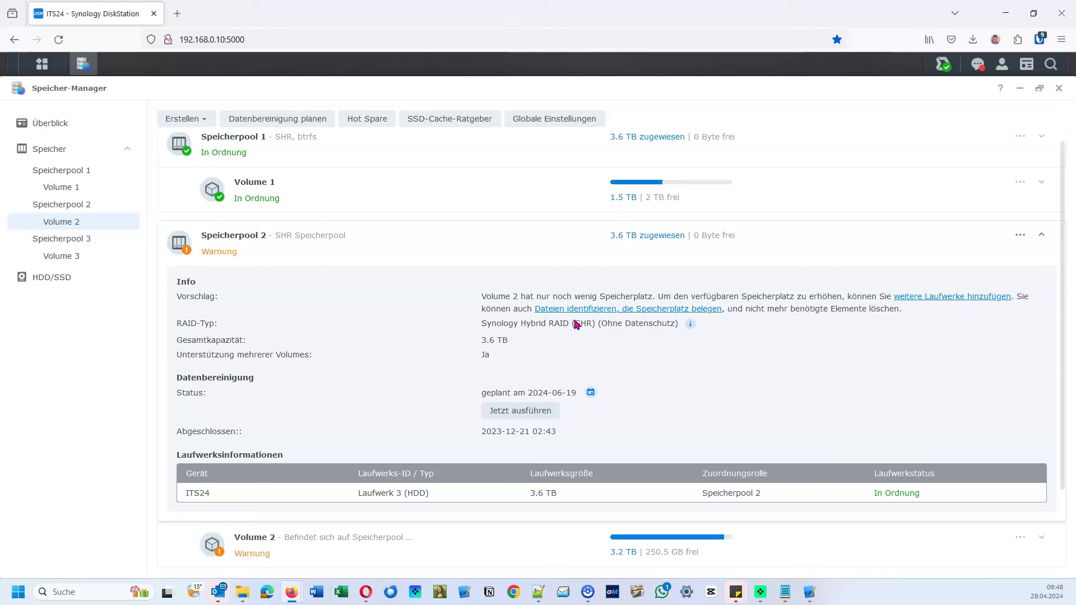
mouse_move(588, 335)
mouse_down()
mouse_move(656, 329)
mouse_move(668, 301)
mouse_up()
click(647, 197)
mouse_move(650, 195)
mouse_down()
mouse_move(704, 190)
mouse_move(694, 191)
mouse_up()
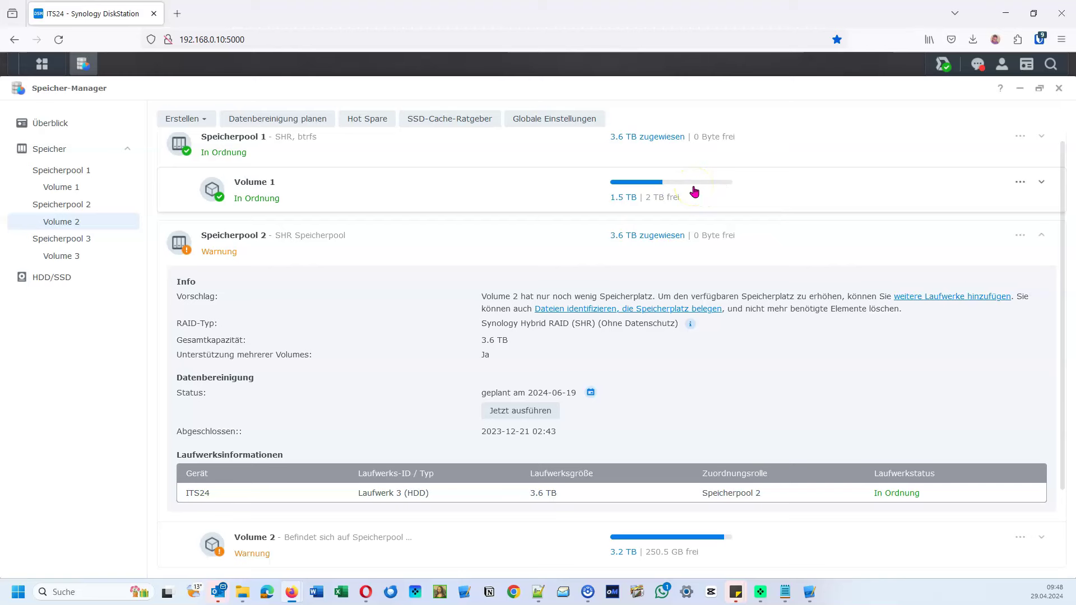
Open the help article about identifying files that occupy storage space from the Speicherpool 2 suggestion, keeping the DiskStation page in view.
click(695, 312)
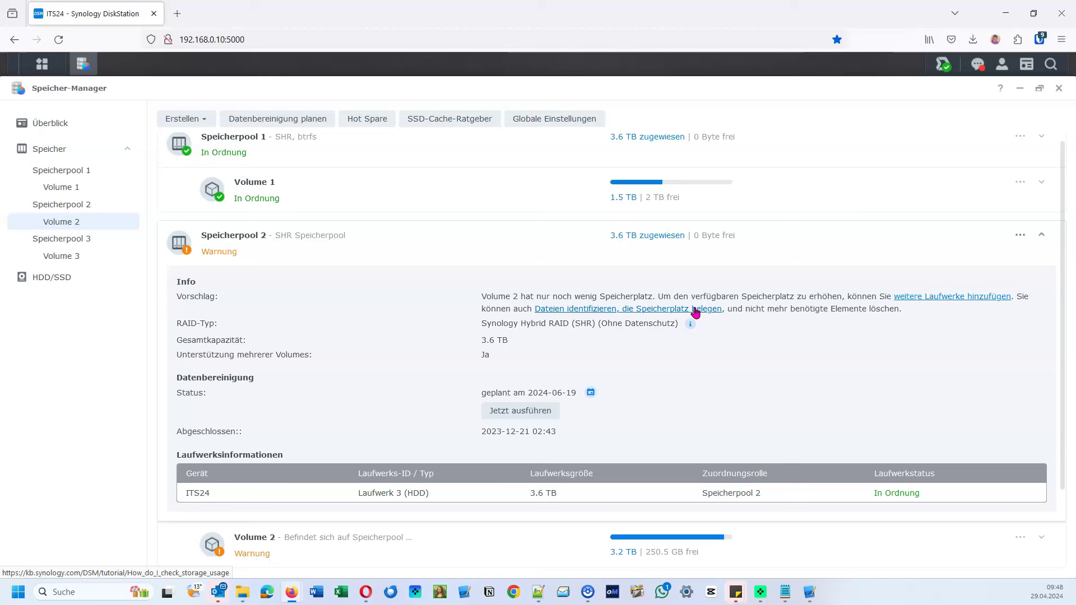
click(424, 294)
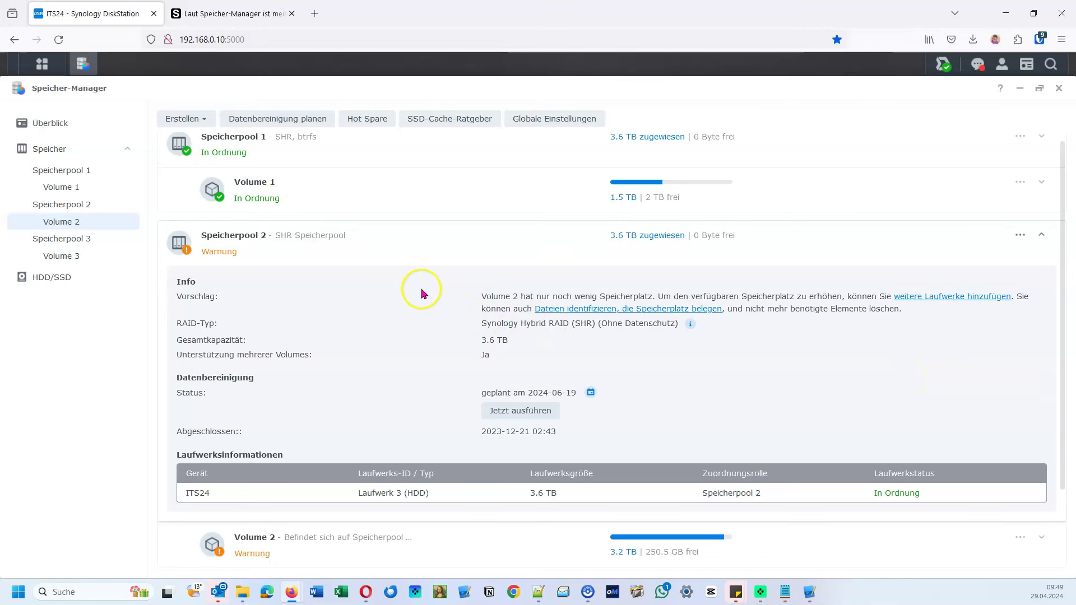
click(418, 291)
Open the shared folders in Systemsteuerung and expand the details of Backup and Cloud to check their sizes.
click(42, 64)
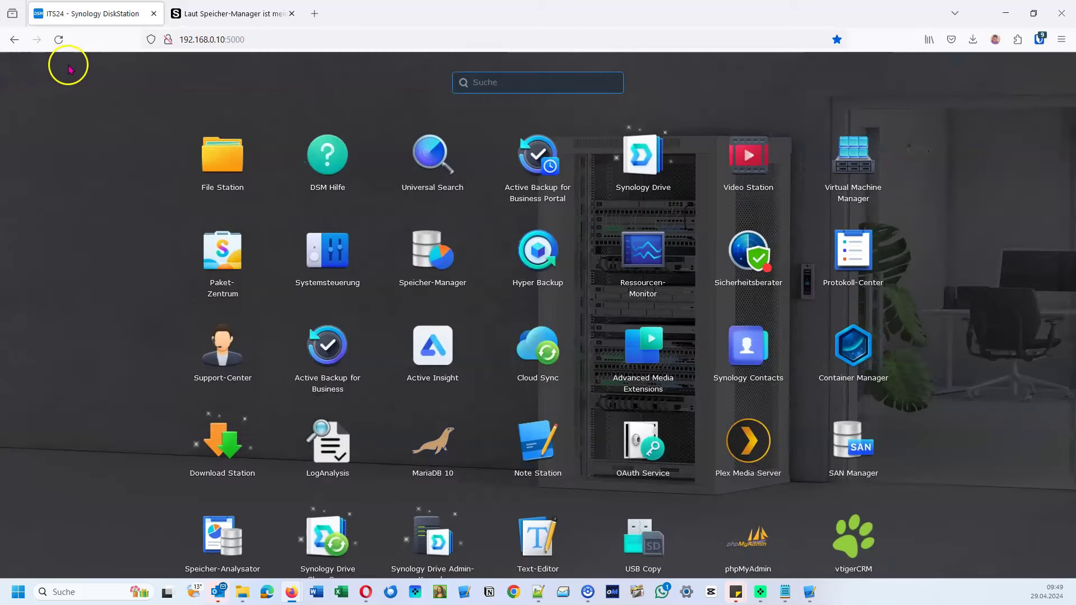
click(335, 264)
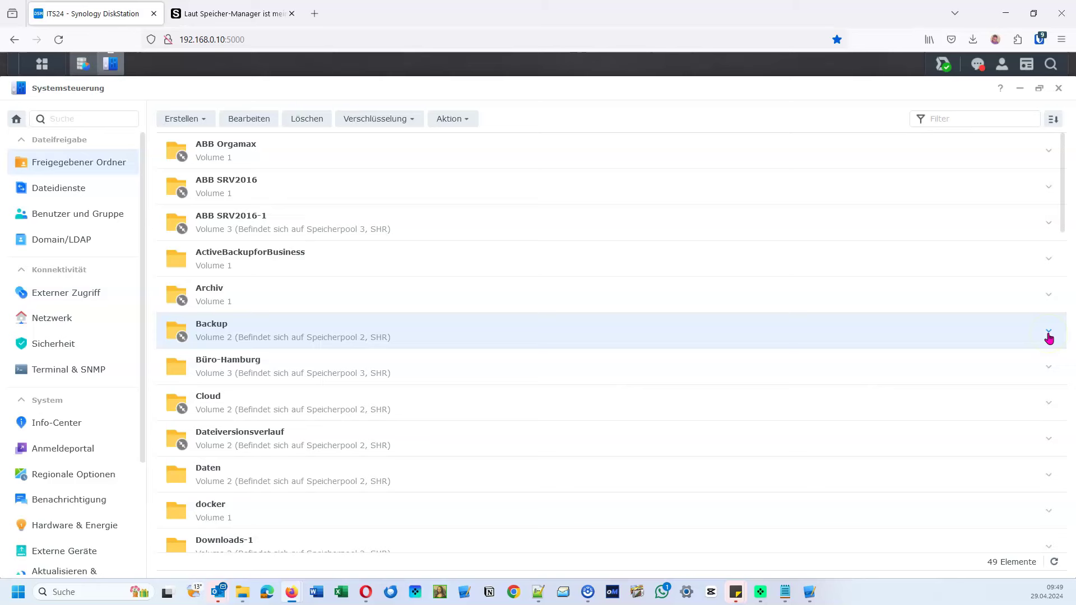
click(1048, 336)
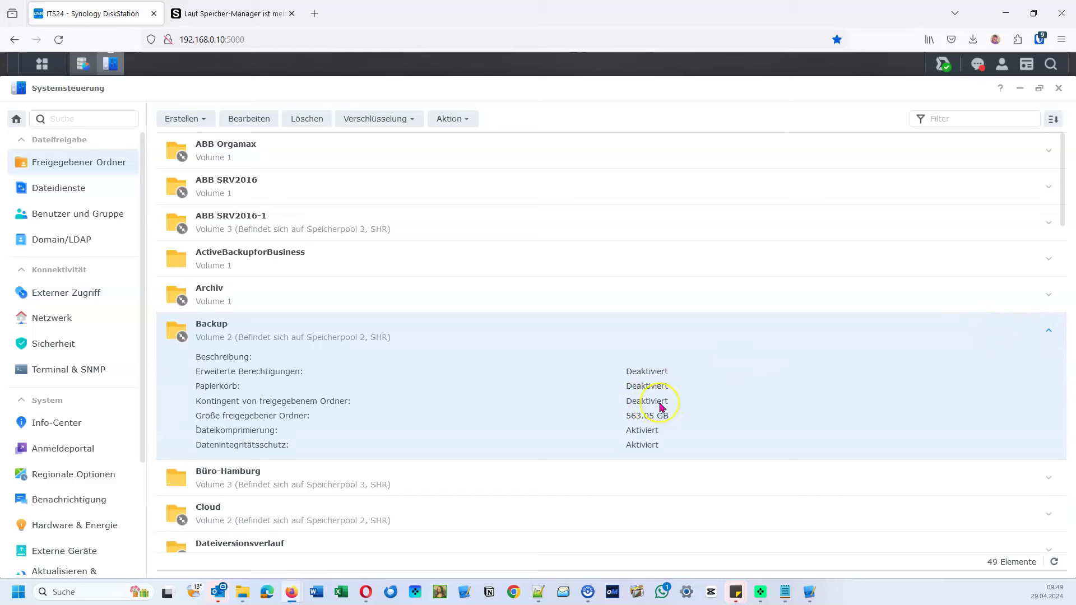
click(1049, 511)
scroll(1011, 451, down, 4)
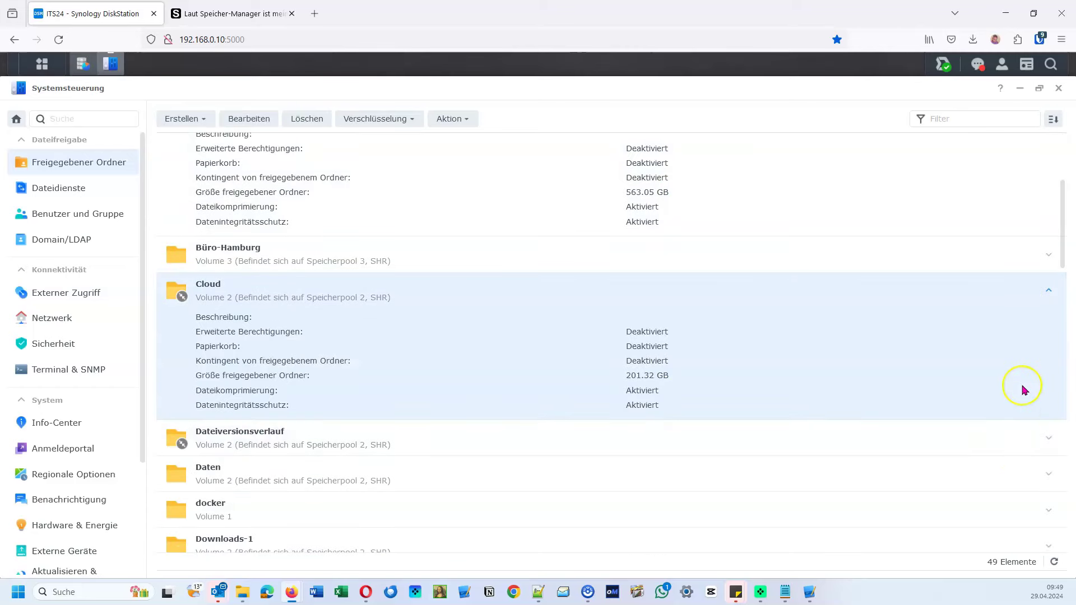
Expand the details of the shared folders Daten and Downloads-1 and compare the folder sizes on Volume 2.
click(1047, 474)
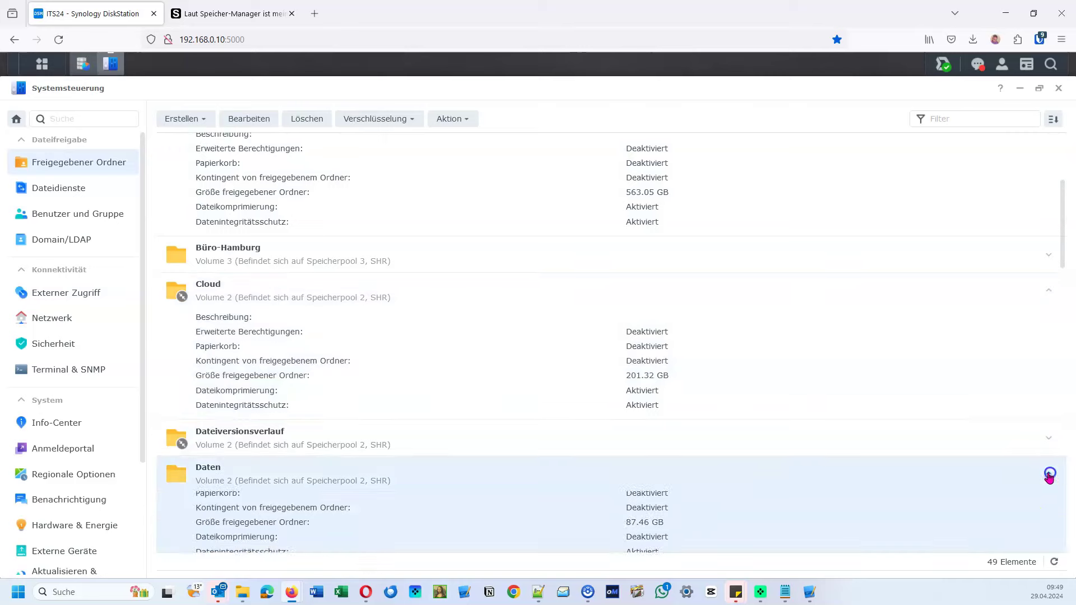
scroll(1015, 466, down, 8)
scroll(700, 339, up, 4)
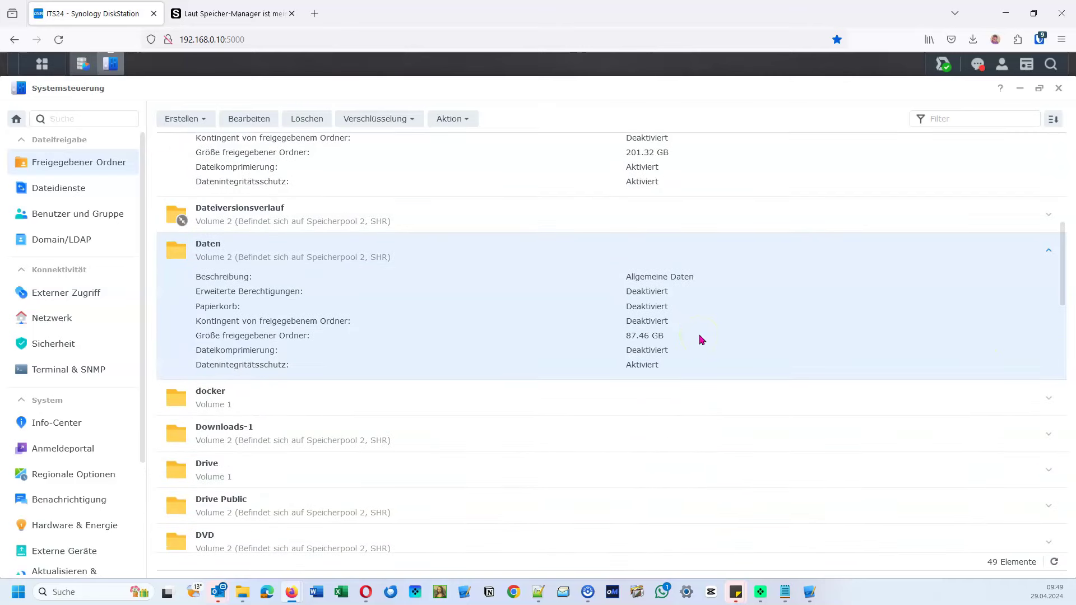
click(1048, 435)
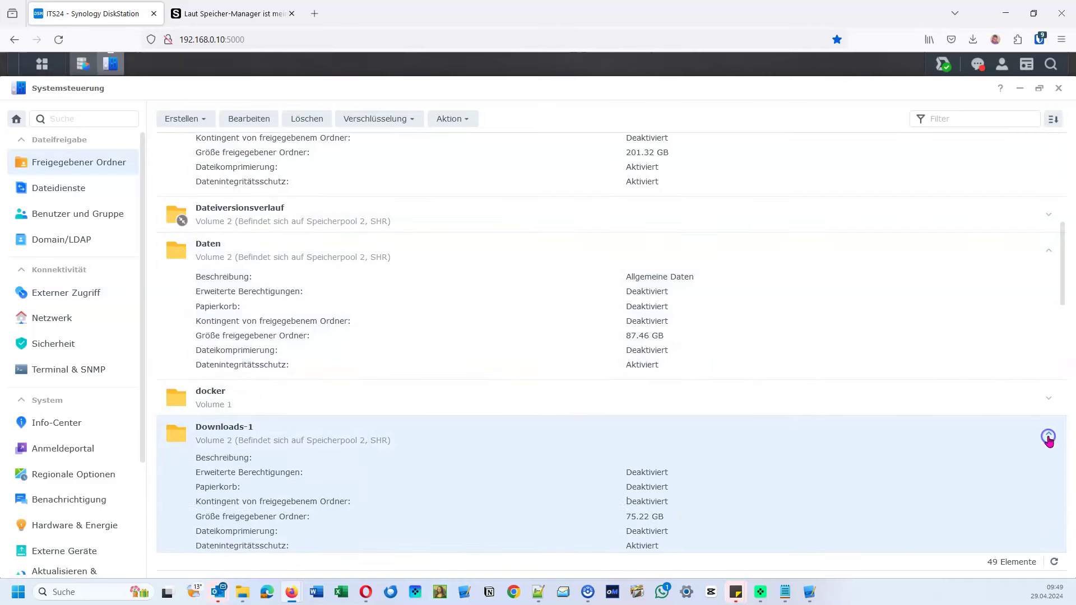
scroll(1002, 424, down, 2)
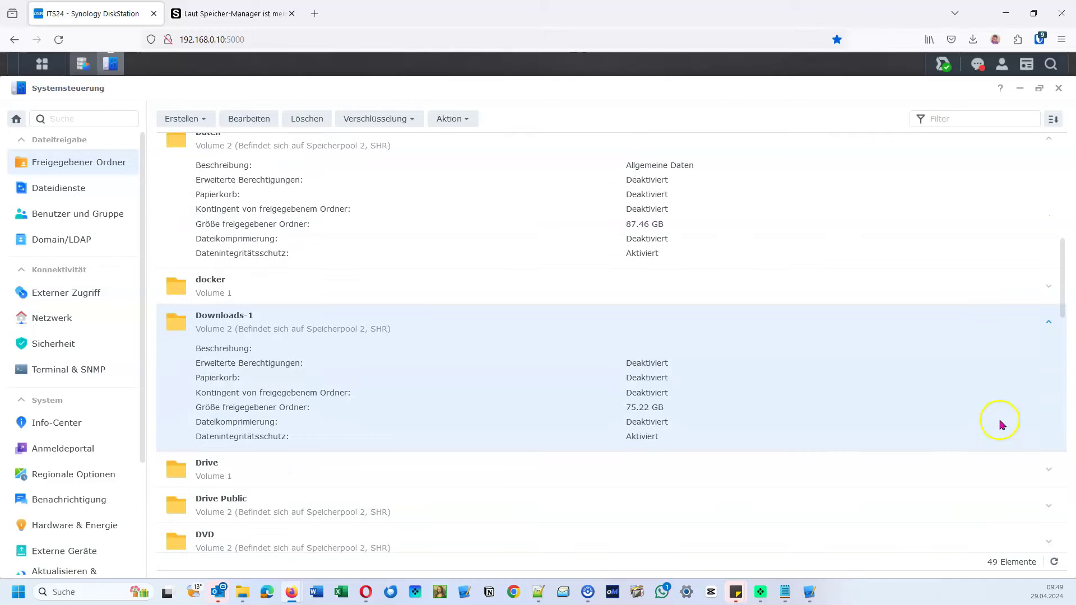
scroll(953, 426, down, 6)
scroll(942, 413, up, 6)
scroll(941, 413, up, 8)
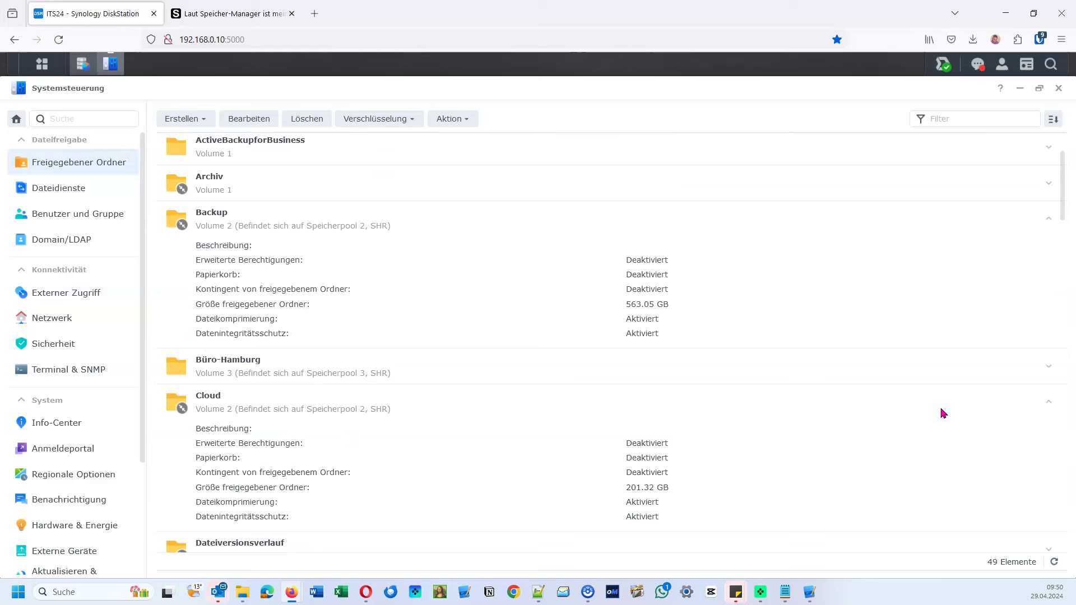
Open the Backup shared folder for editing and set its location to Volume 1: Btrfs.
click(458, 263)
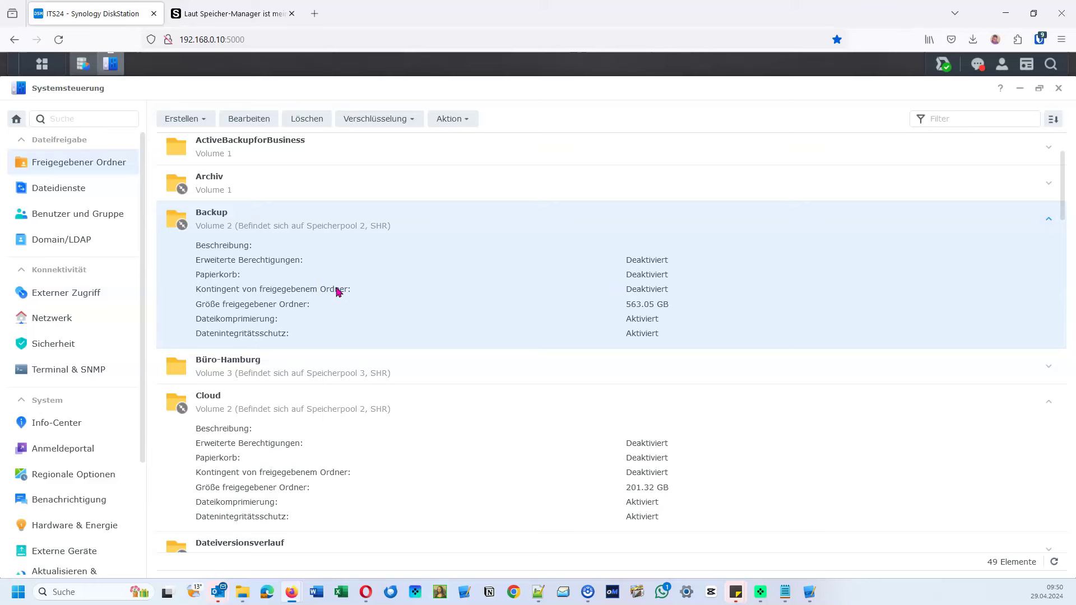
click(353, 432)
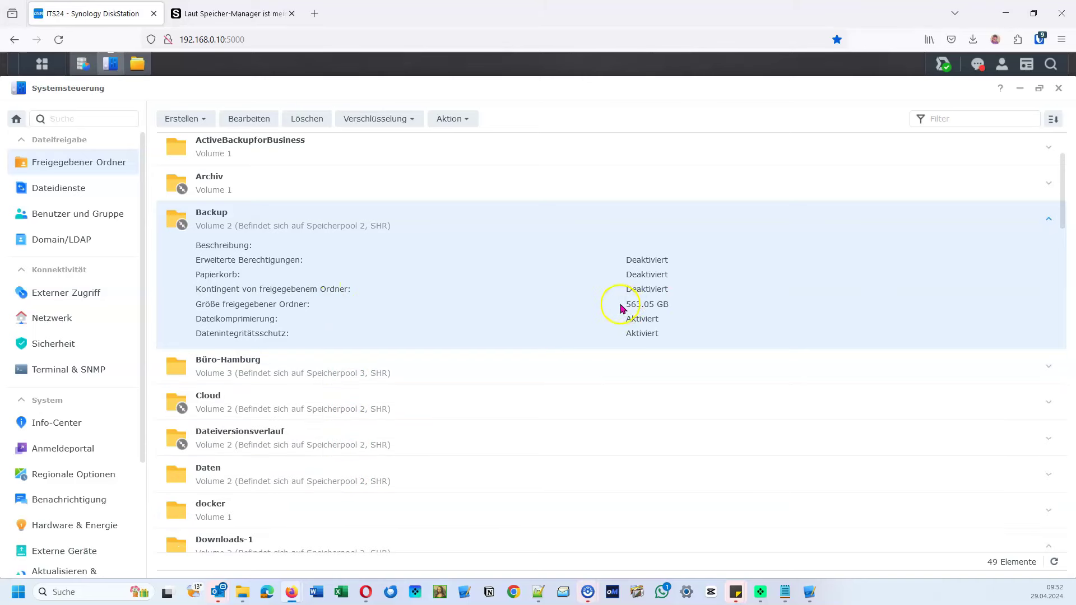
click(641, 307)
click(357, 248)
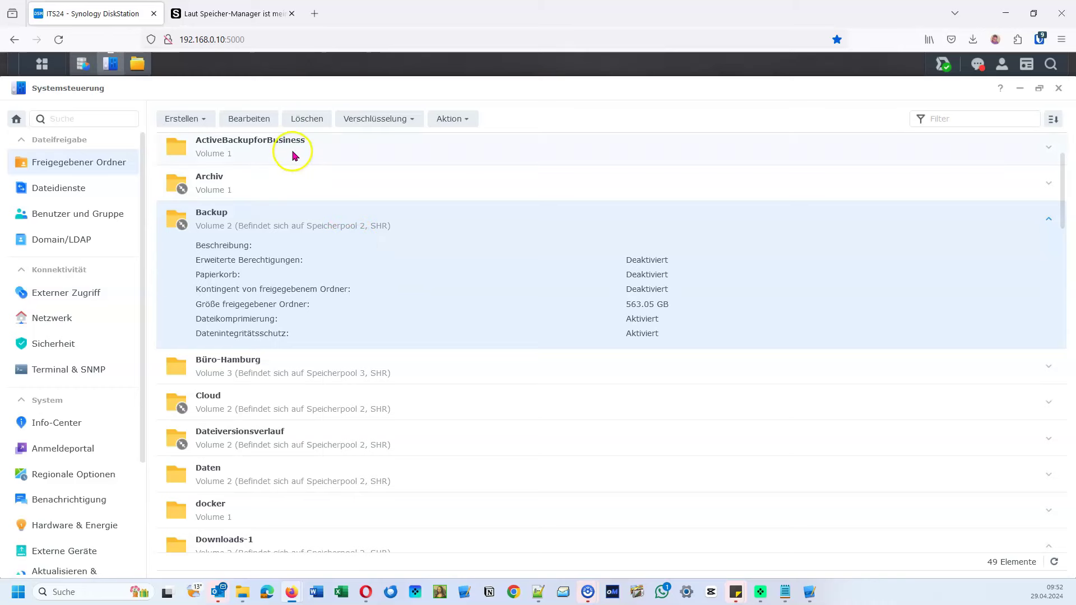
click(271, 121)
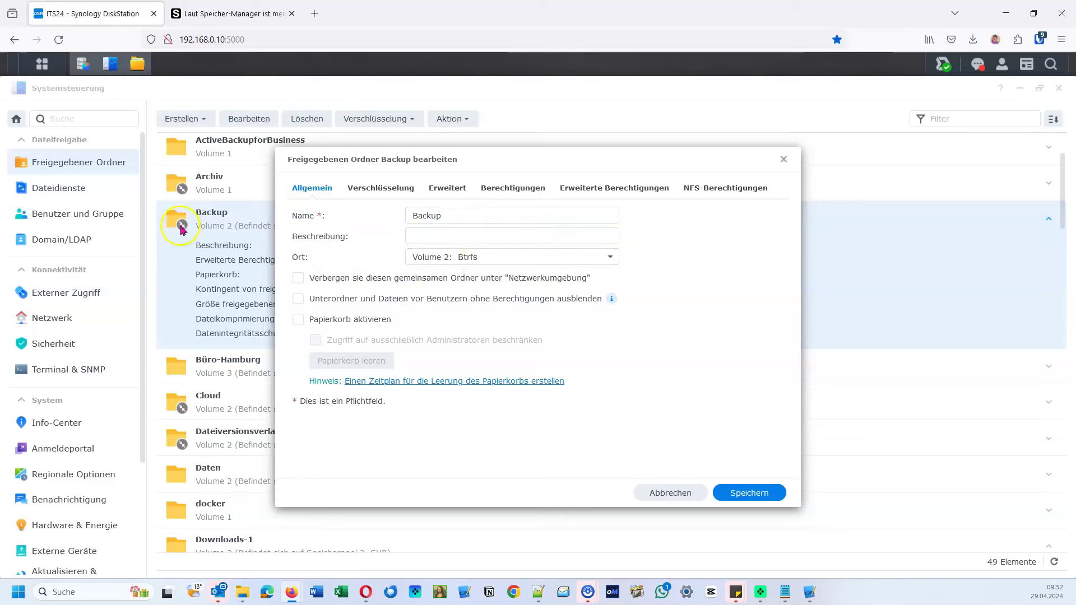
click(475, 258)
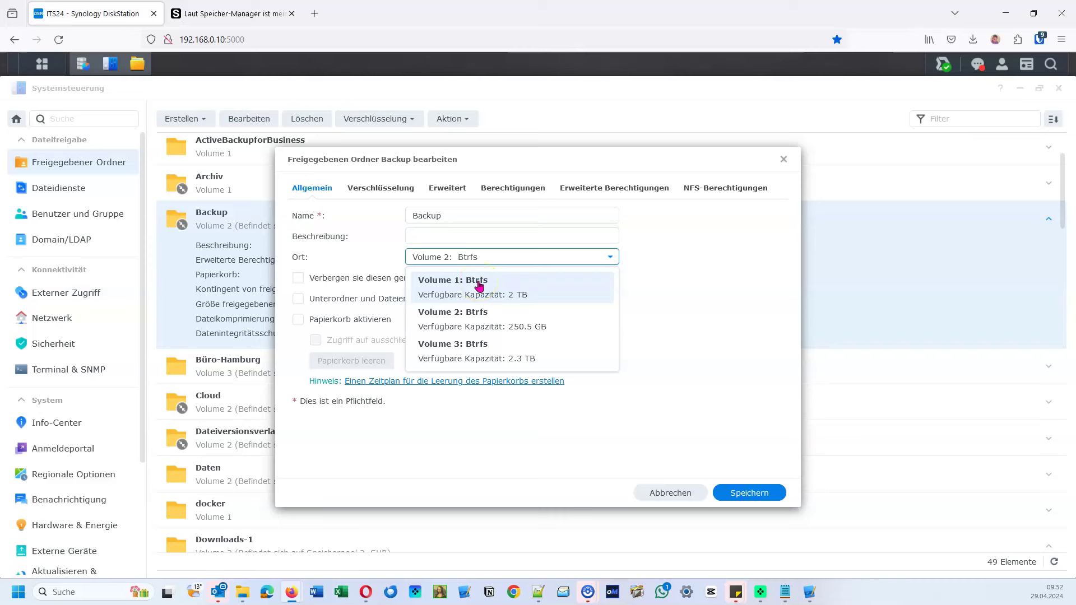
click(480, 287)
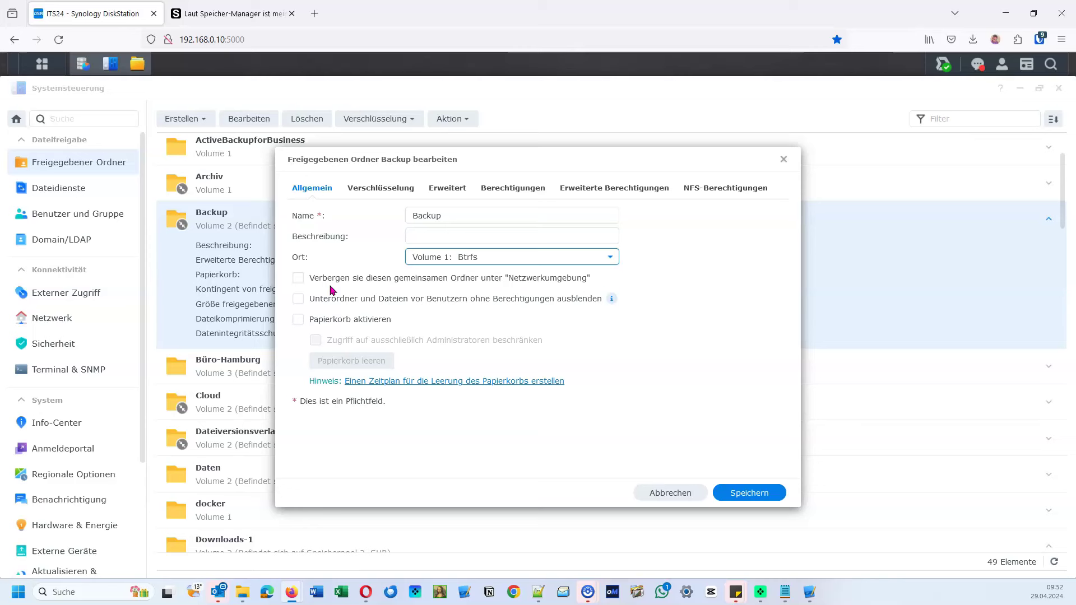
Save the Backup folder's new location, acknowledge the risks to start the move, and hide the progress window so it runs in the background.
click(752, 493)
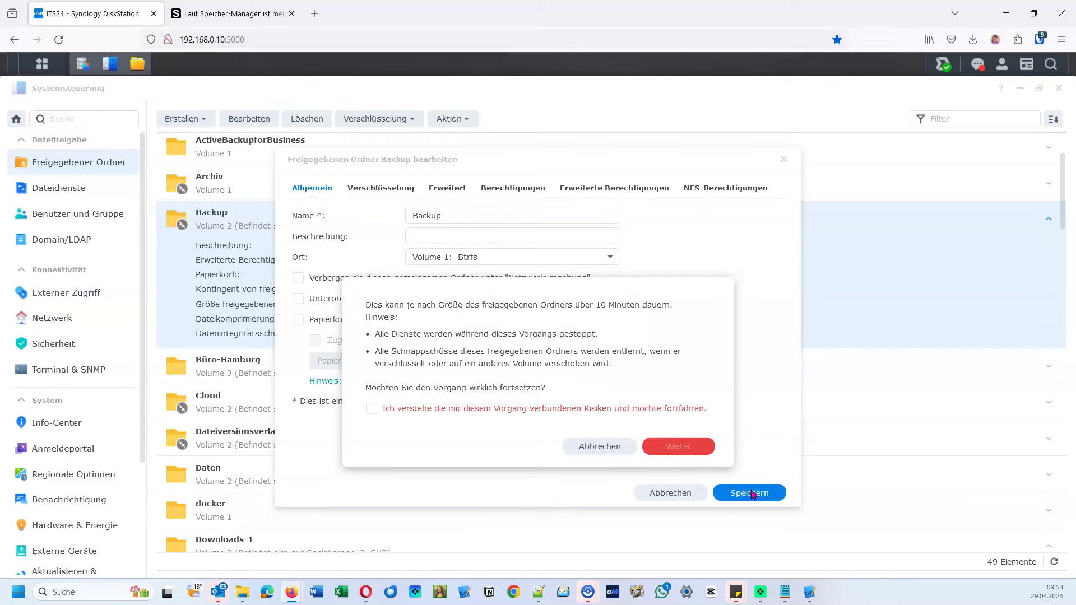
click(367, 394)
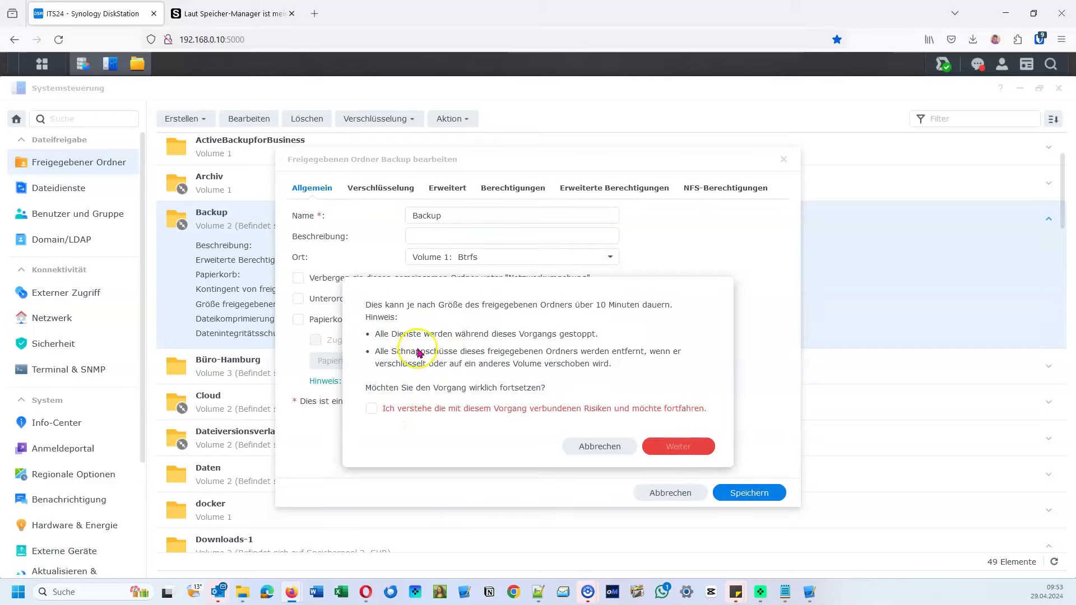
click(371, 410)
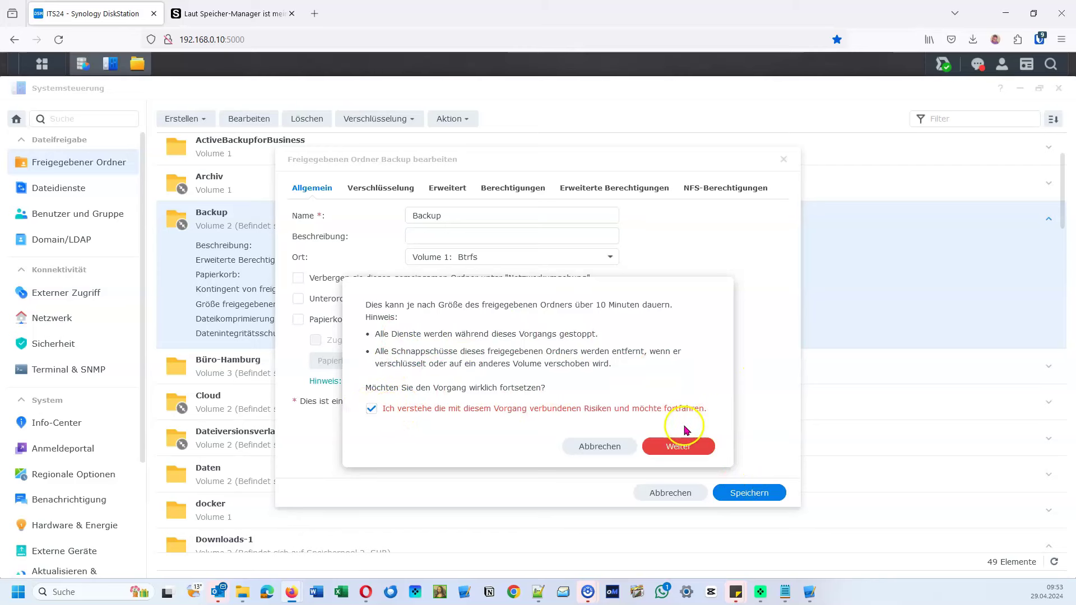
click(680, 445)
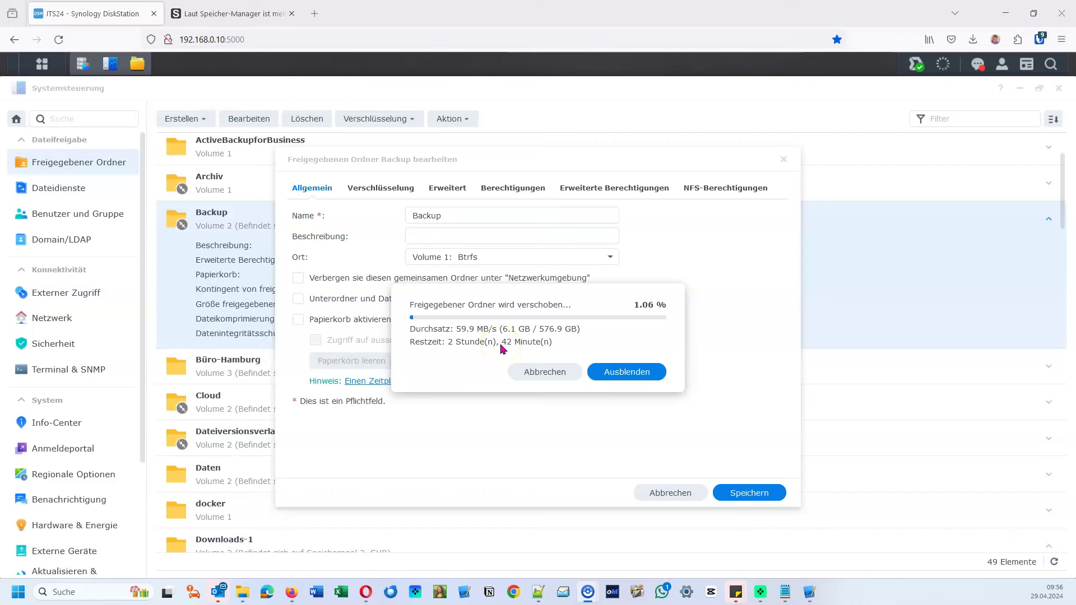
click(626, 372)
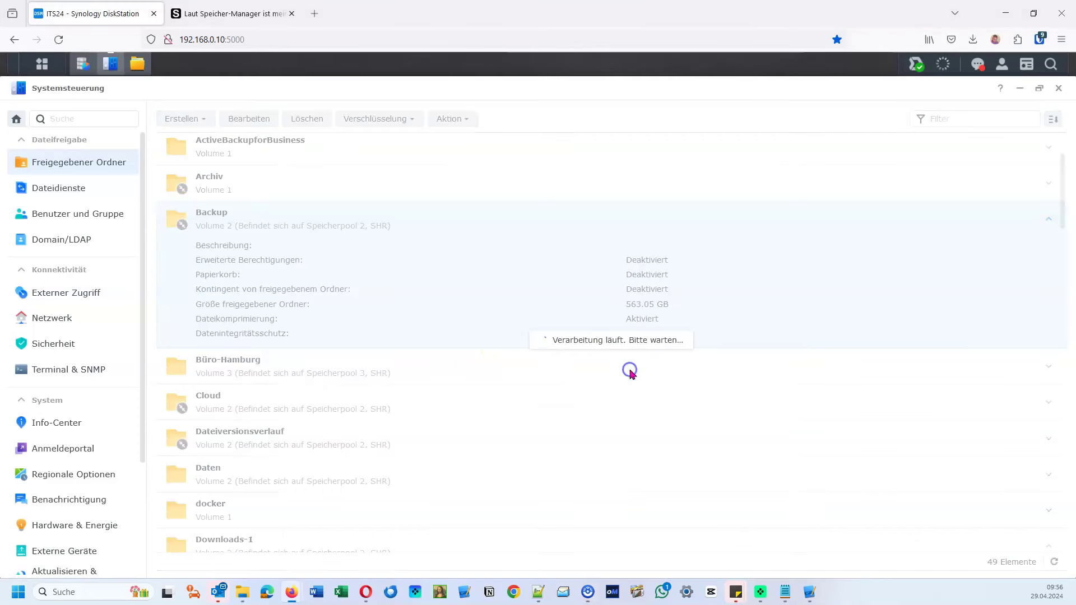
click(610, 394)
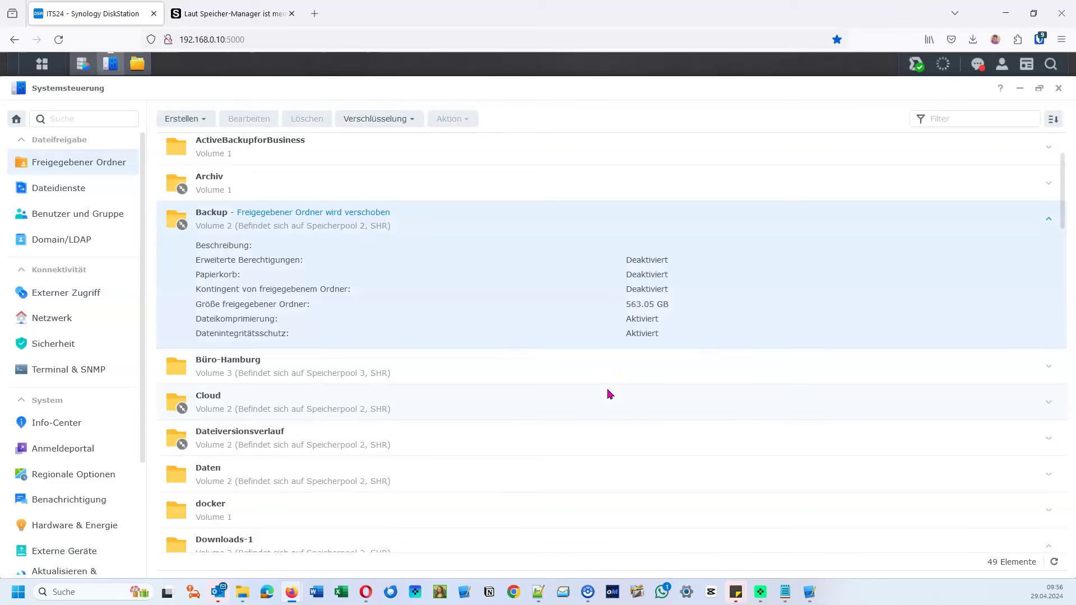
click(945, 66)
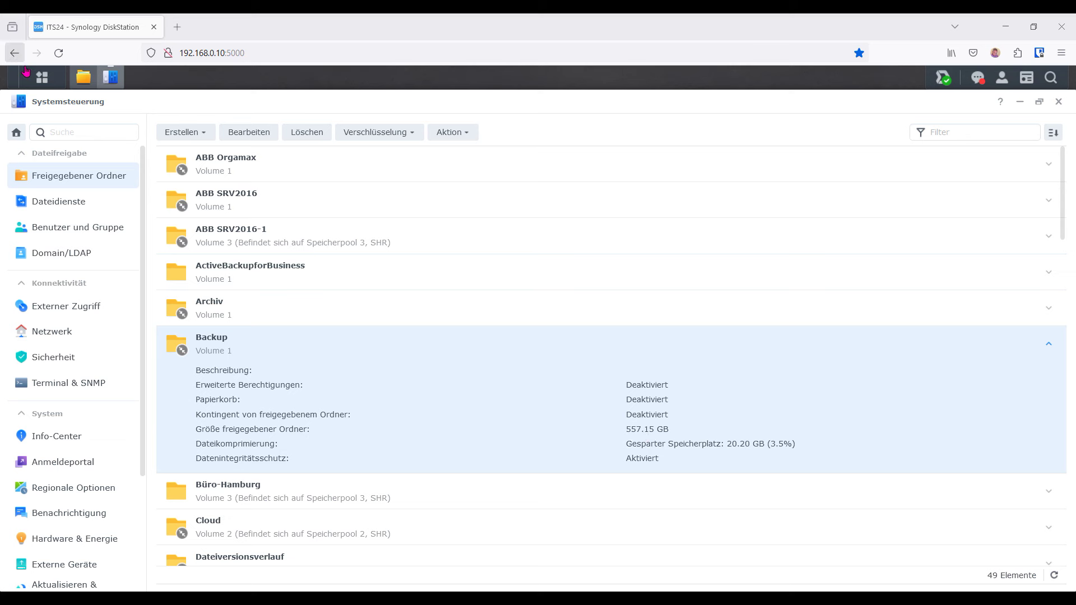
Open Speicher-Manager and check the used and free space of Volume 2.
click(45, 79)
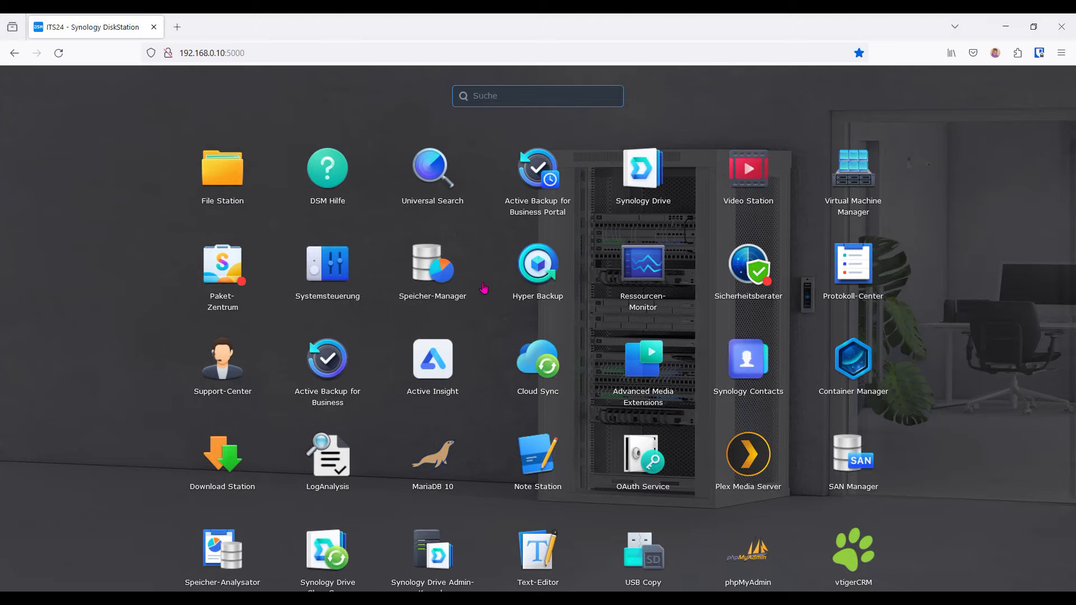
click(481, 287)
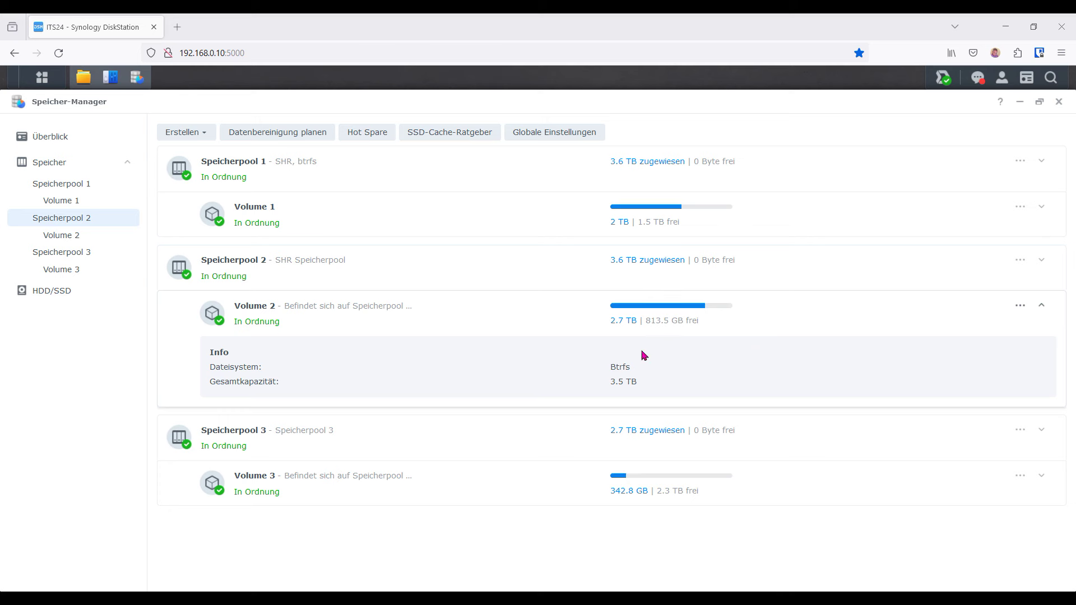
mouse_move(727, 318)
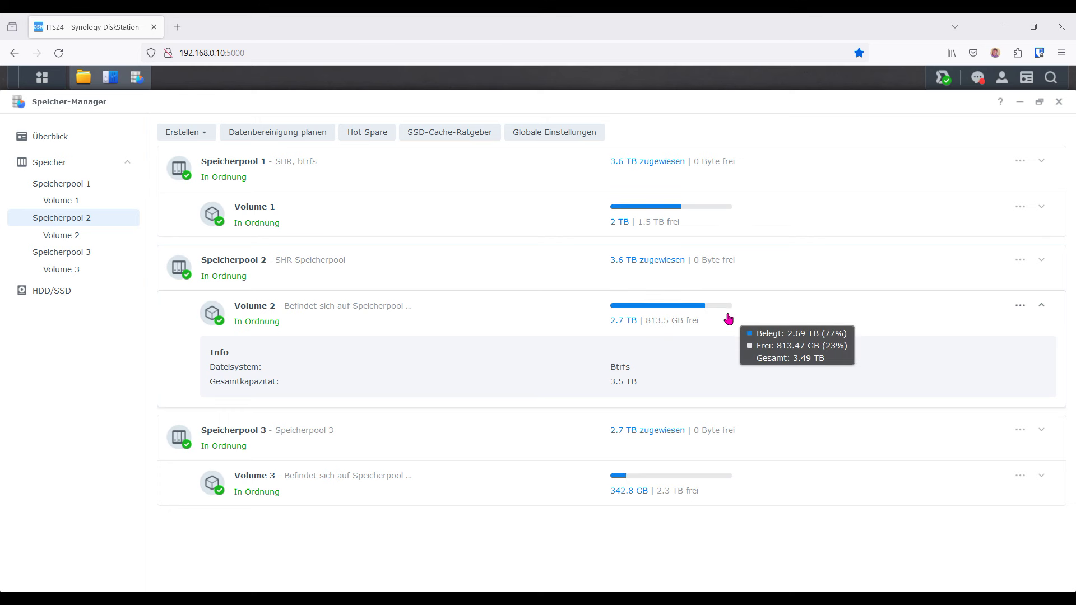